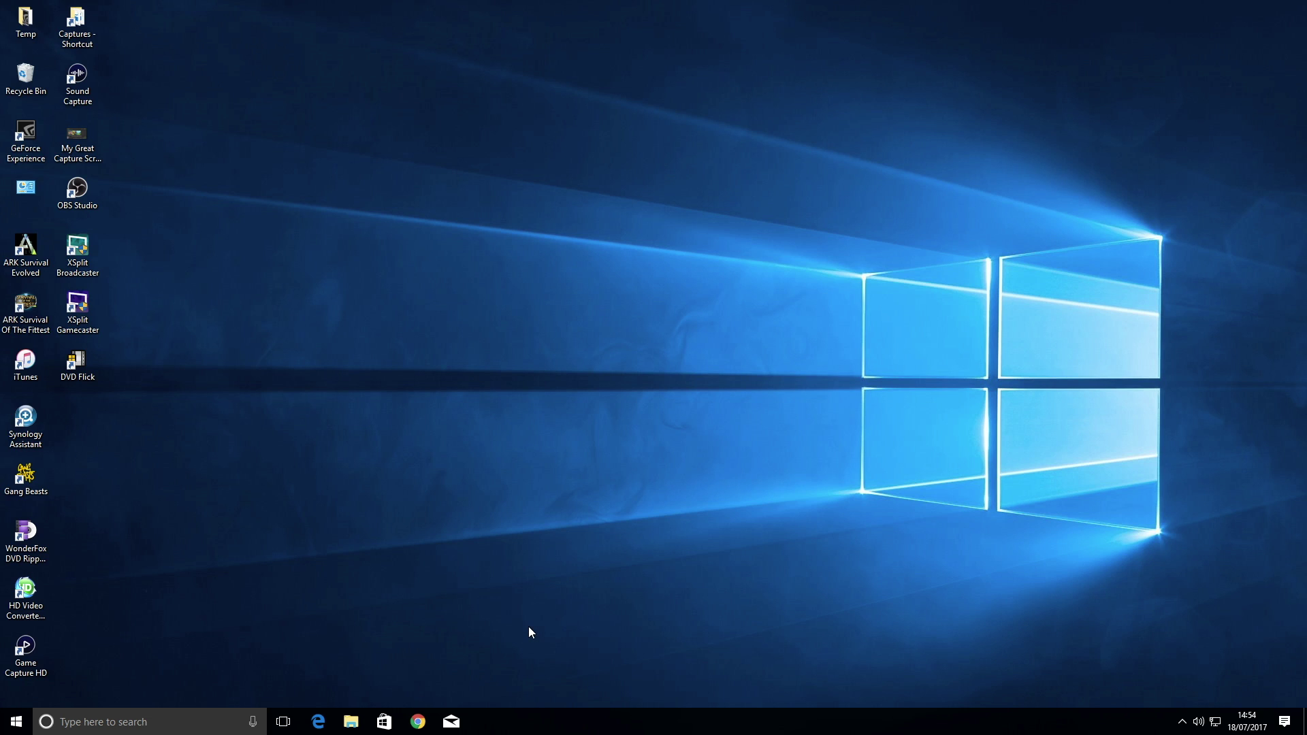
# Launch Edge from the taskbar, maximise it, and bring up its main menu.
pyautogui.click(318, 722)
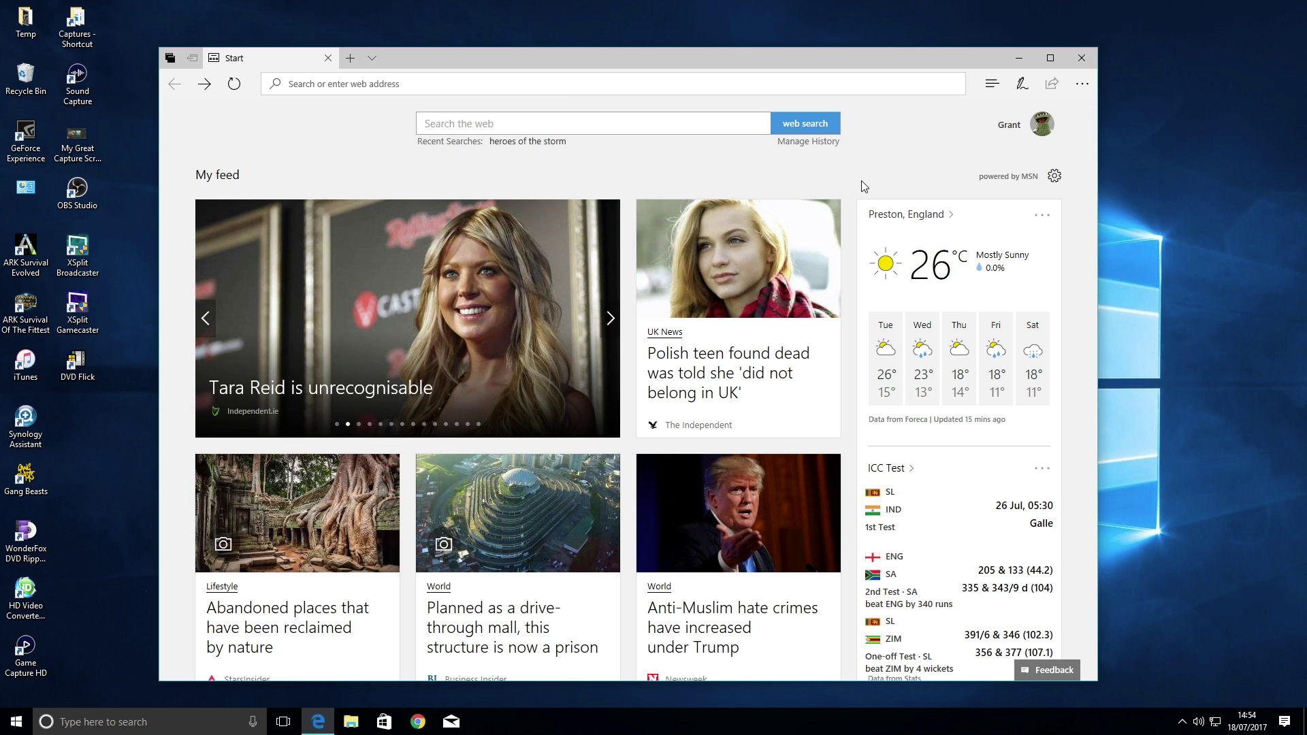
pyautogui.click(1050, 58)
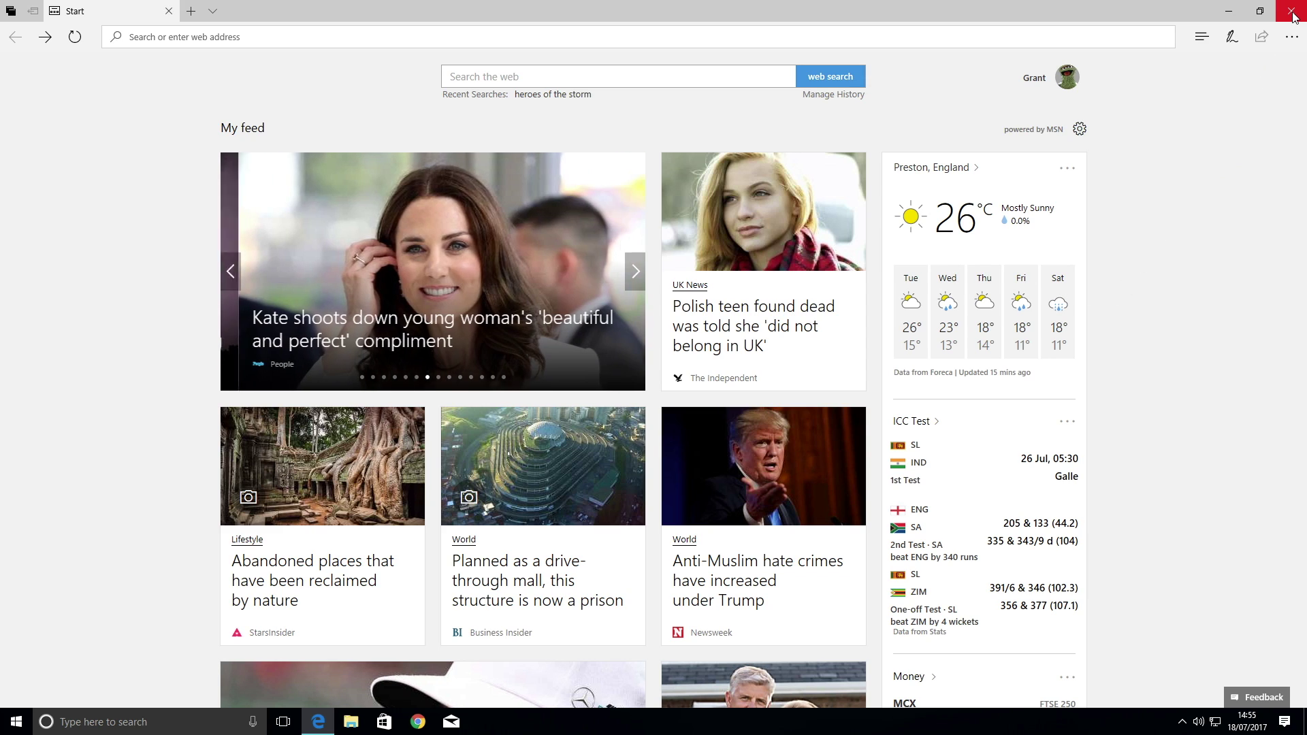
pyautogui.click(1292, 40)
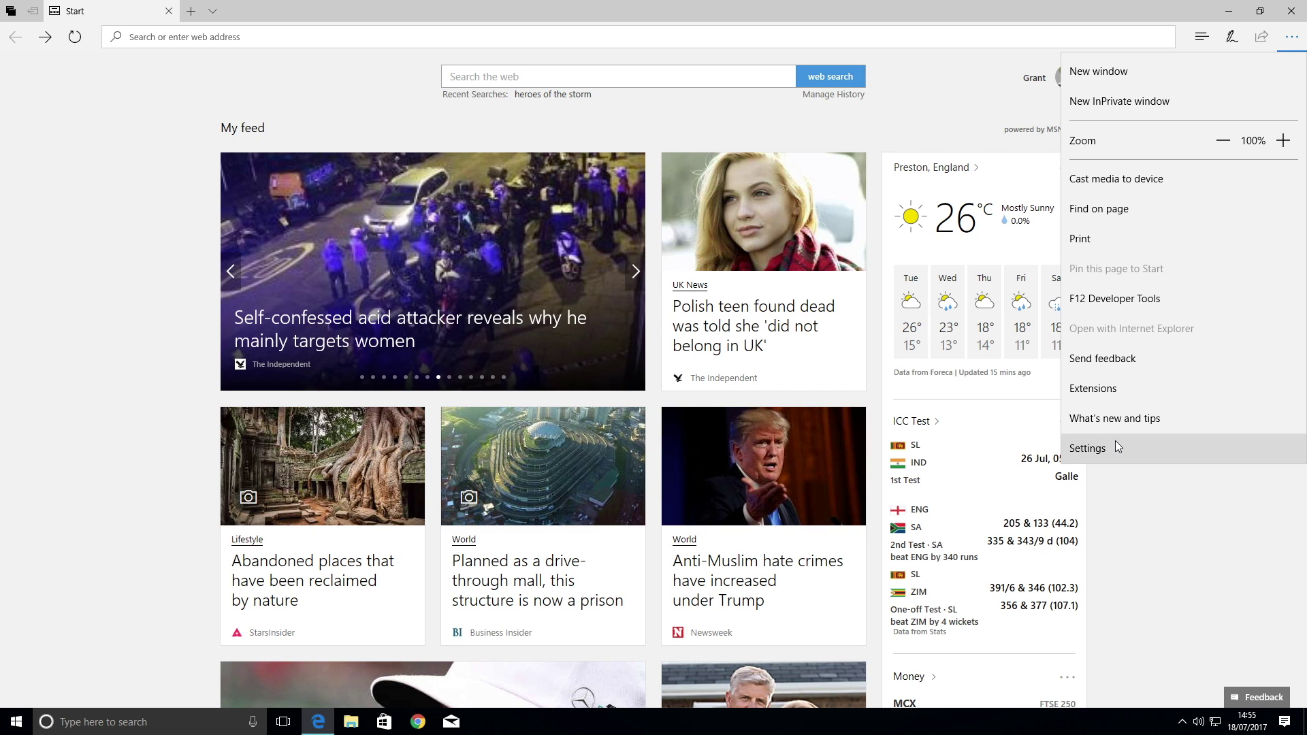
# Reach Edge Settings from the menu, pinning and closing the panel once along the way.
pyautogui.click(1120, 447)
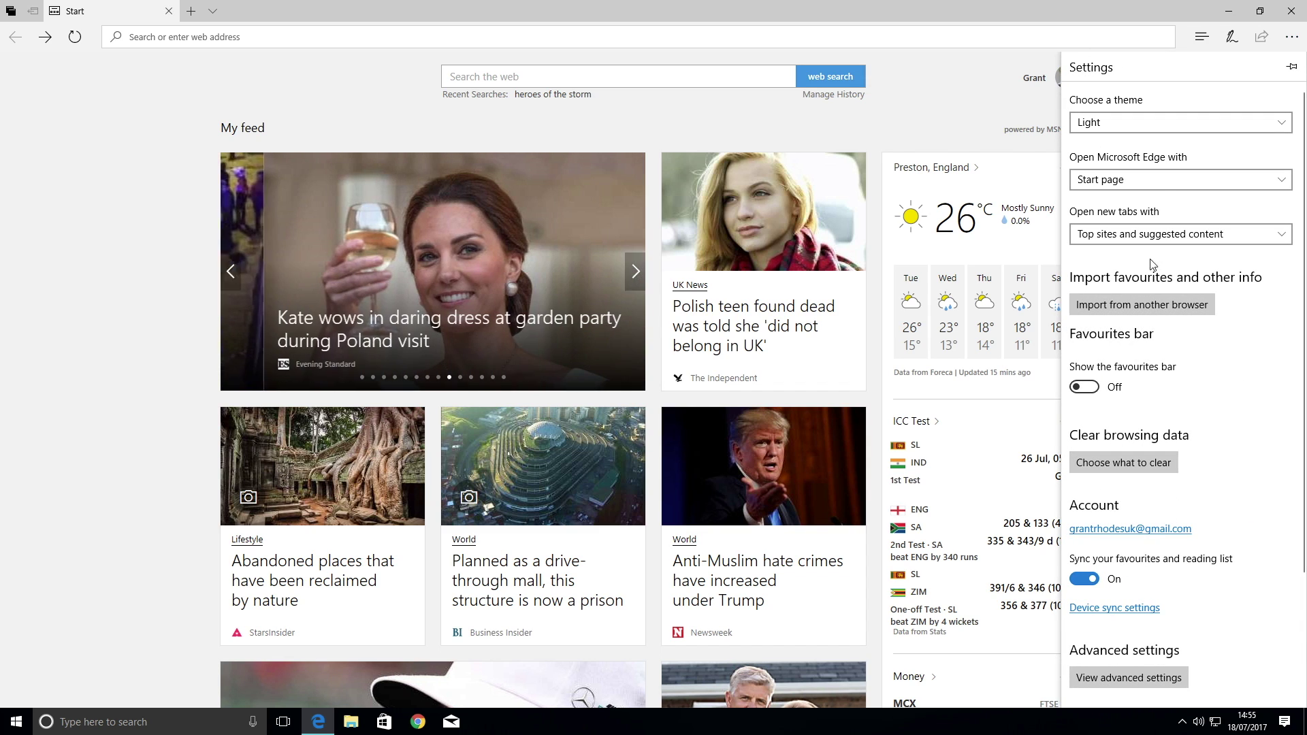
pyautogui.click(1290, 69)
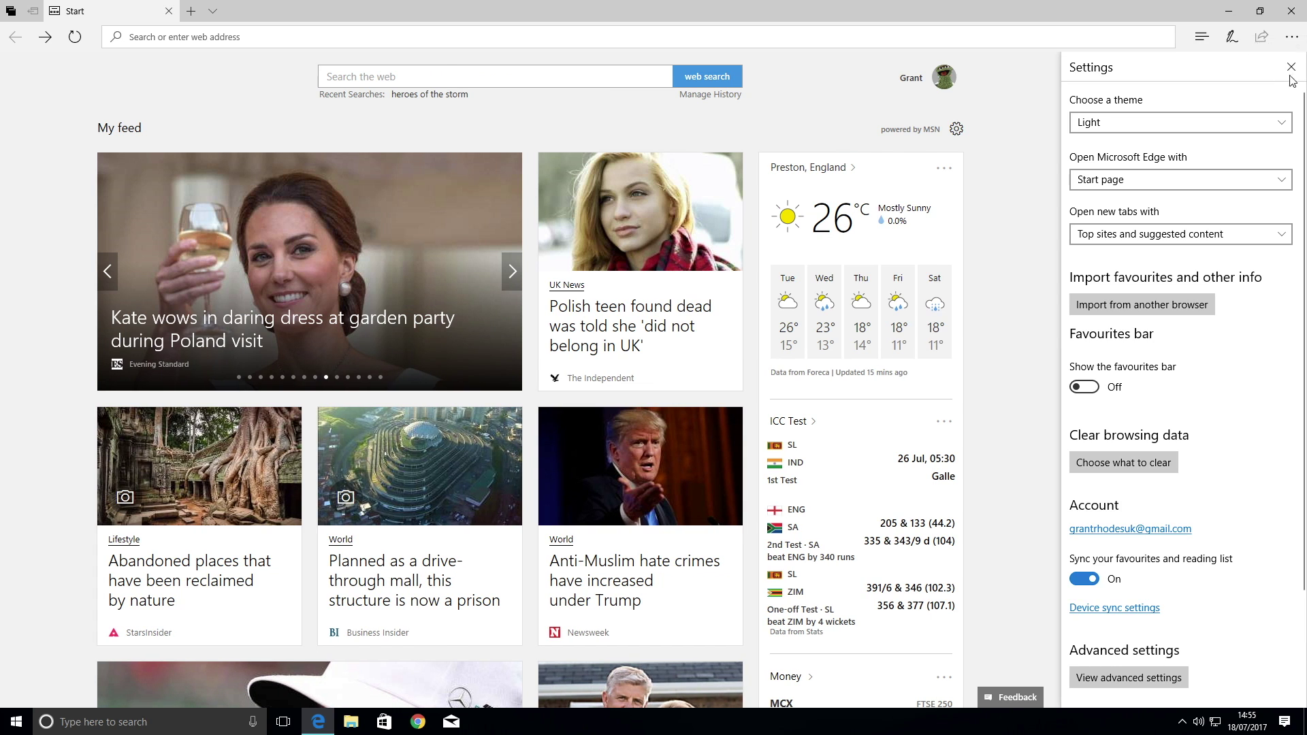
pyautogui.click(1290, 68)
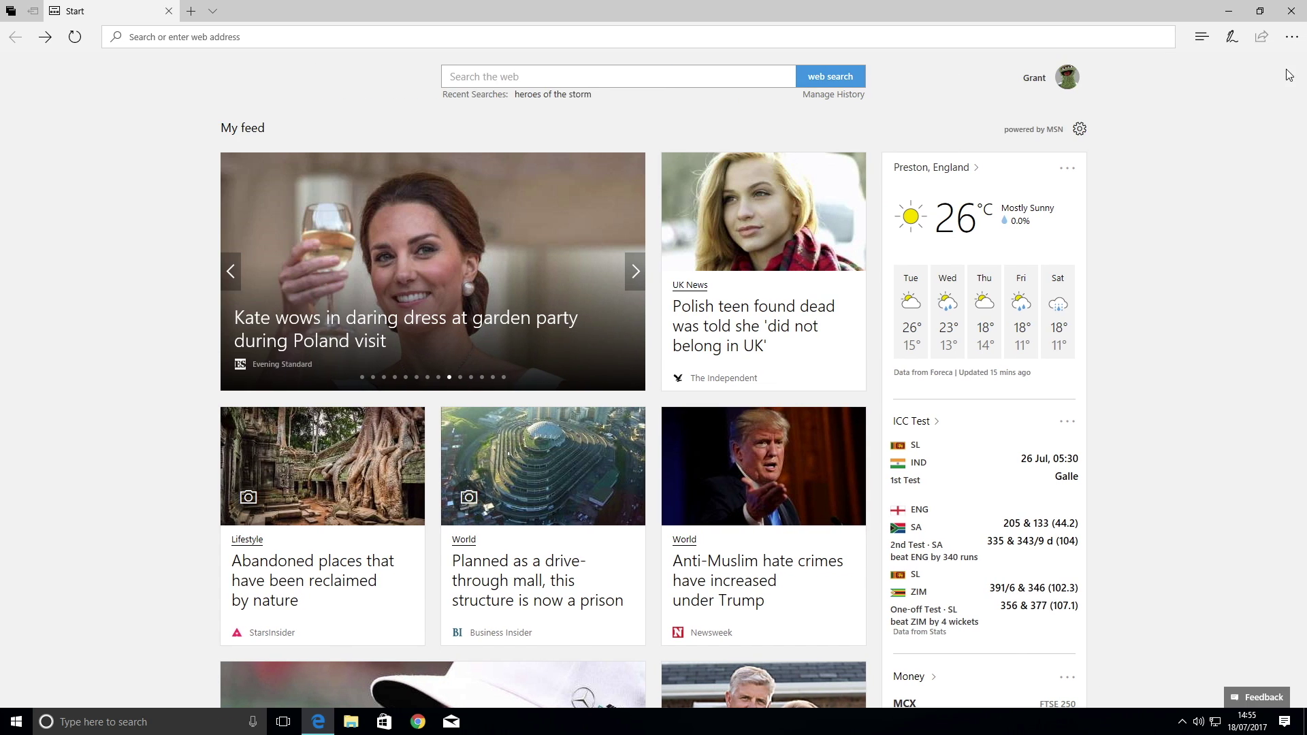
pyautogui.click(1292, 37)
pyautogui.click(1122, 446)
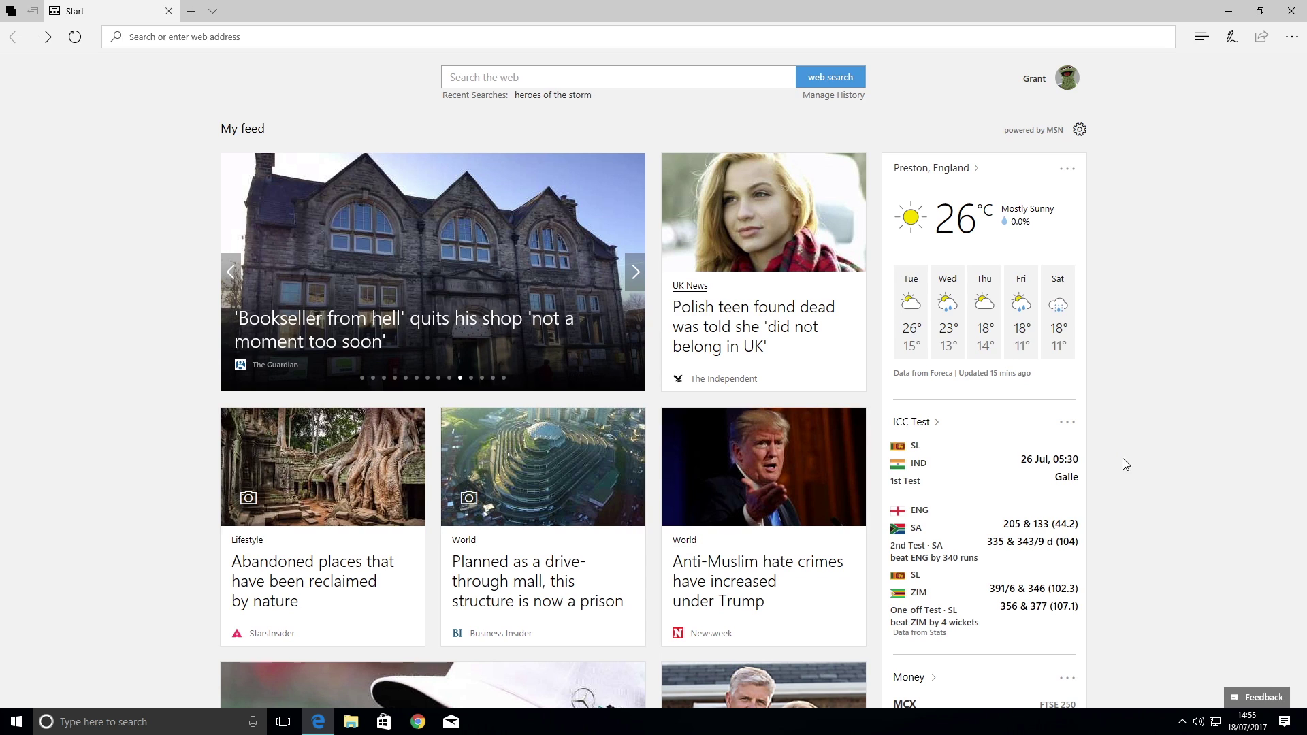
# Reopen Settings and list the 'Open Microsoft Edge with' startup choices.
pyautogui.click(1292, 36)
pyautogui.click(1134, 442)
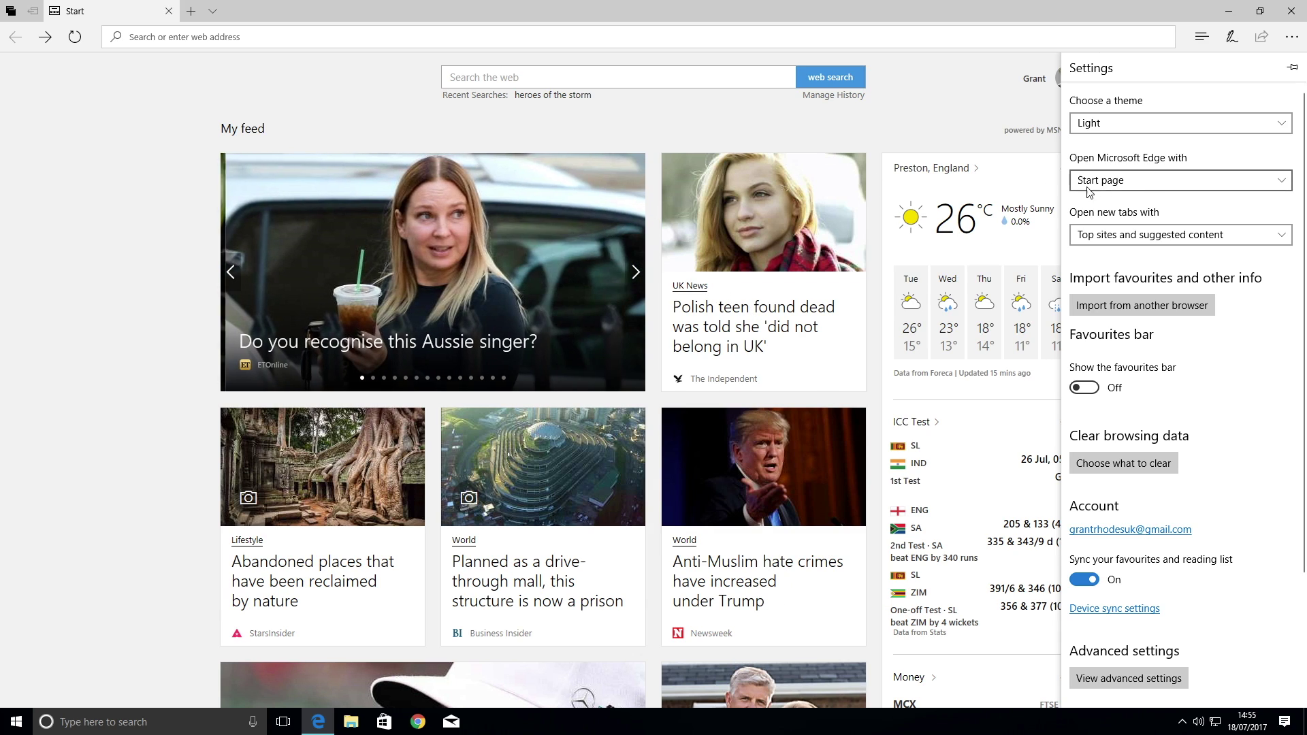
pyautogui.click(1154, 179)
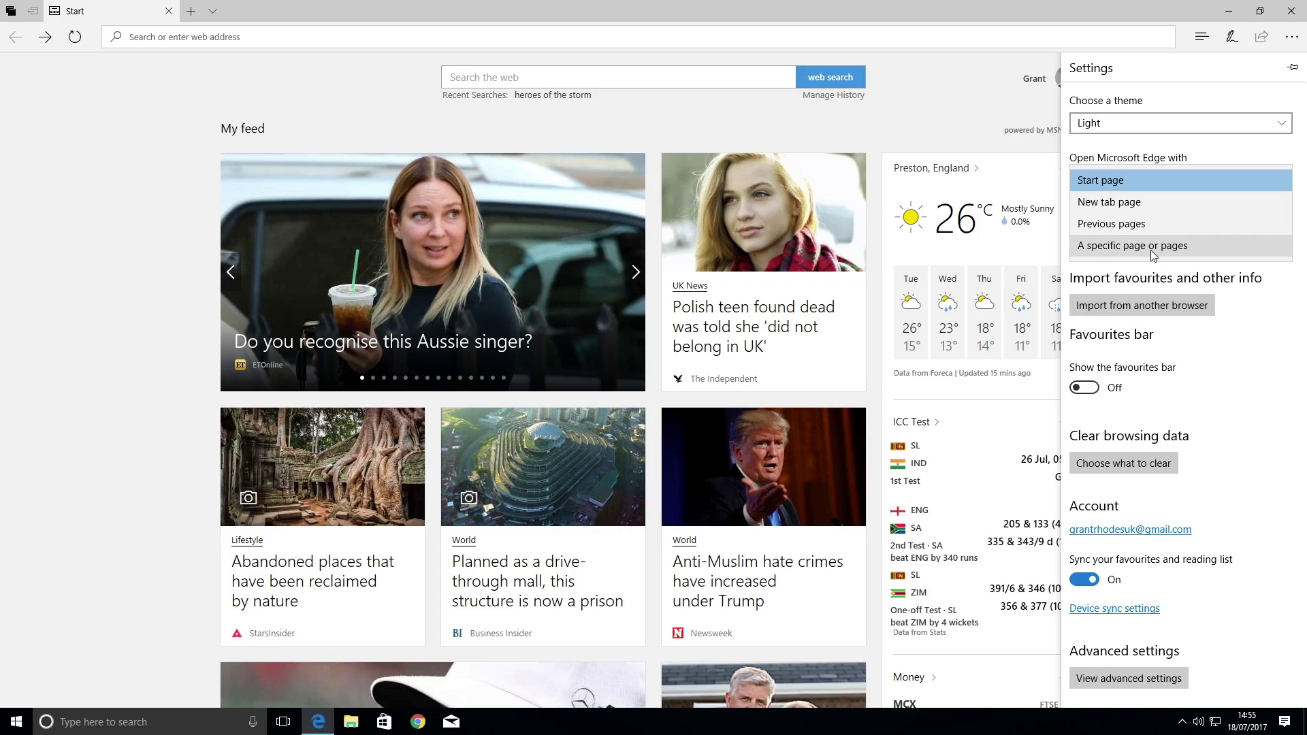
pyautogui.click(1150, 250)
pyautogui.click(1102, 214)
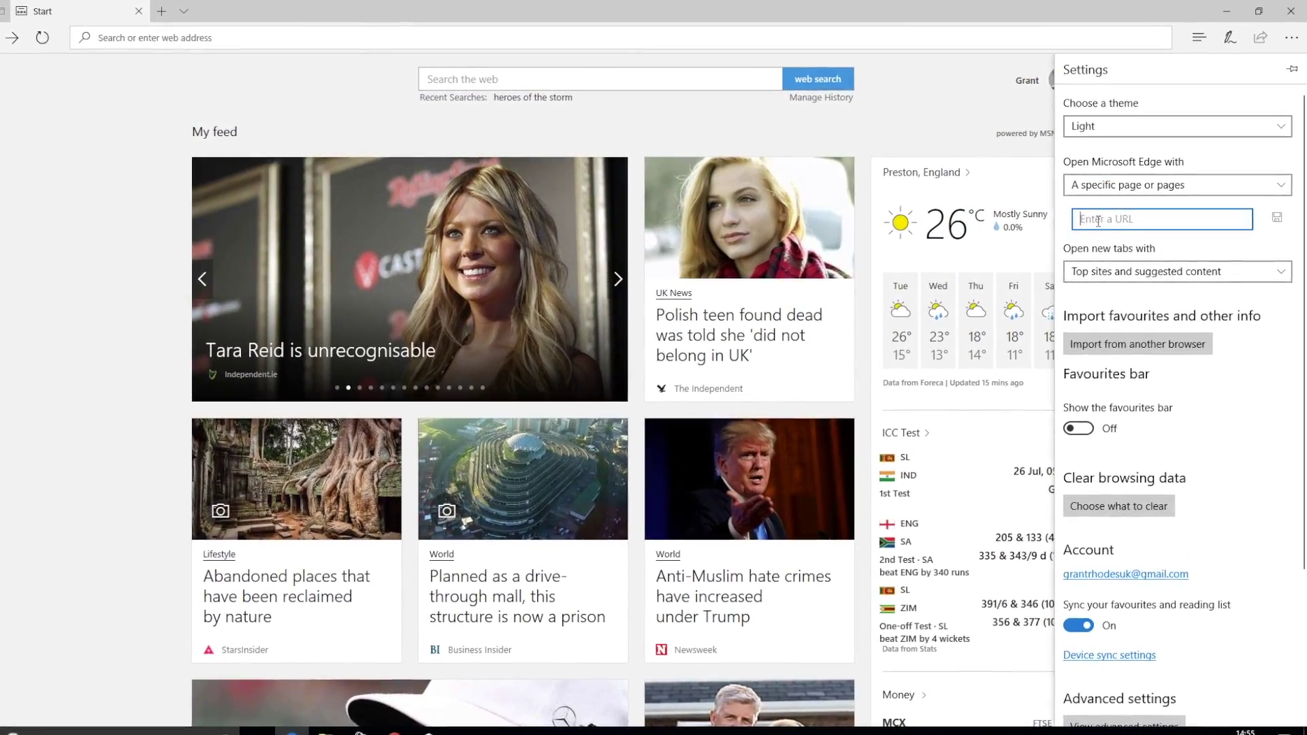
pyautogui.write('ww')
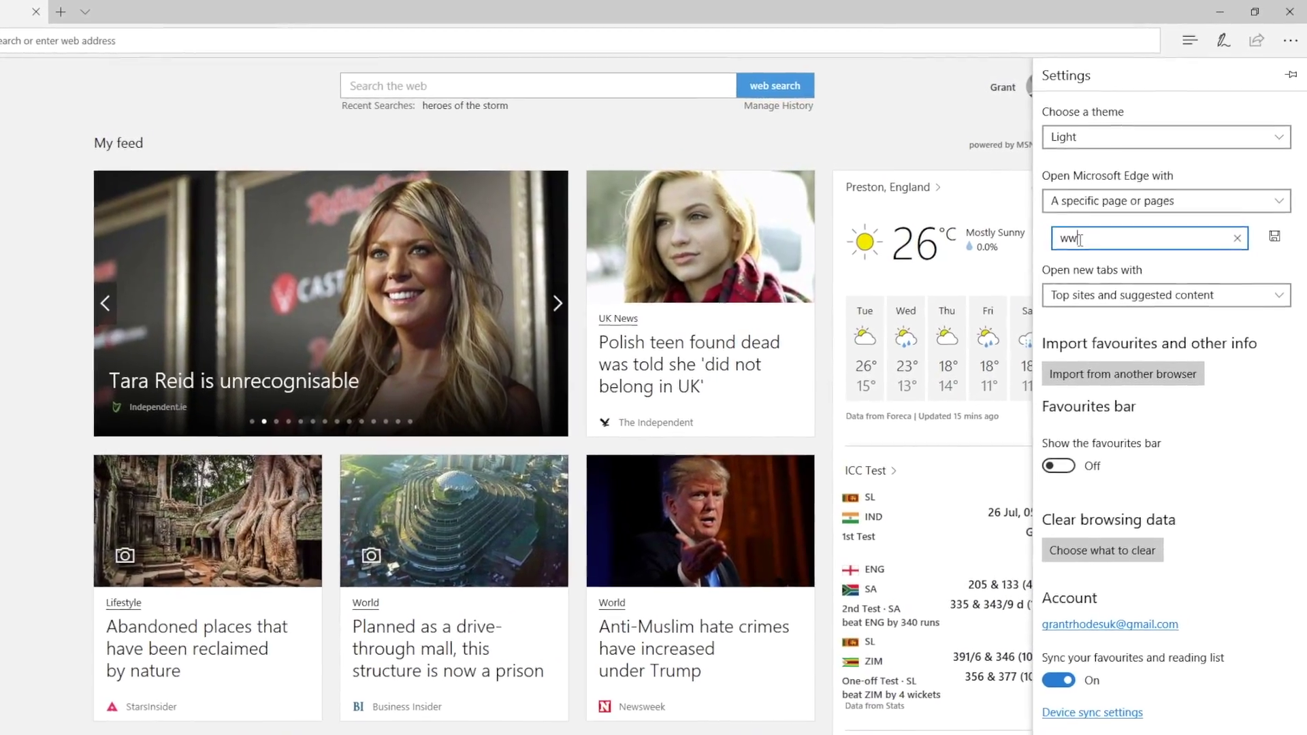
pyautogui.write('w.g')
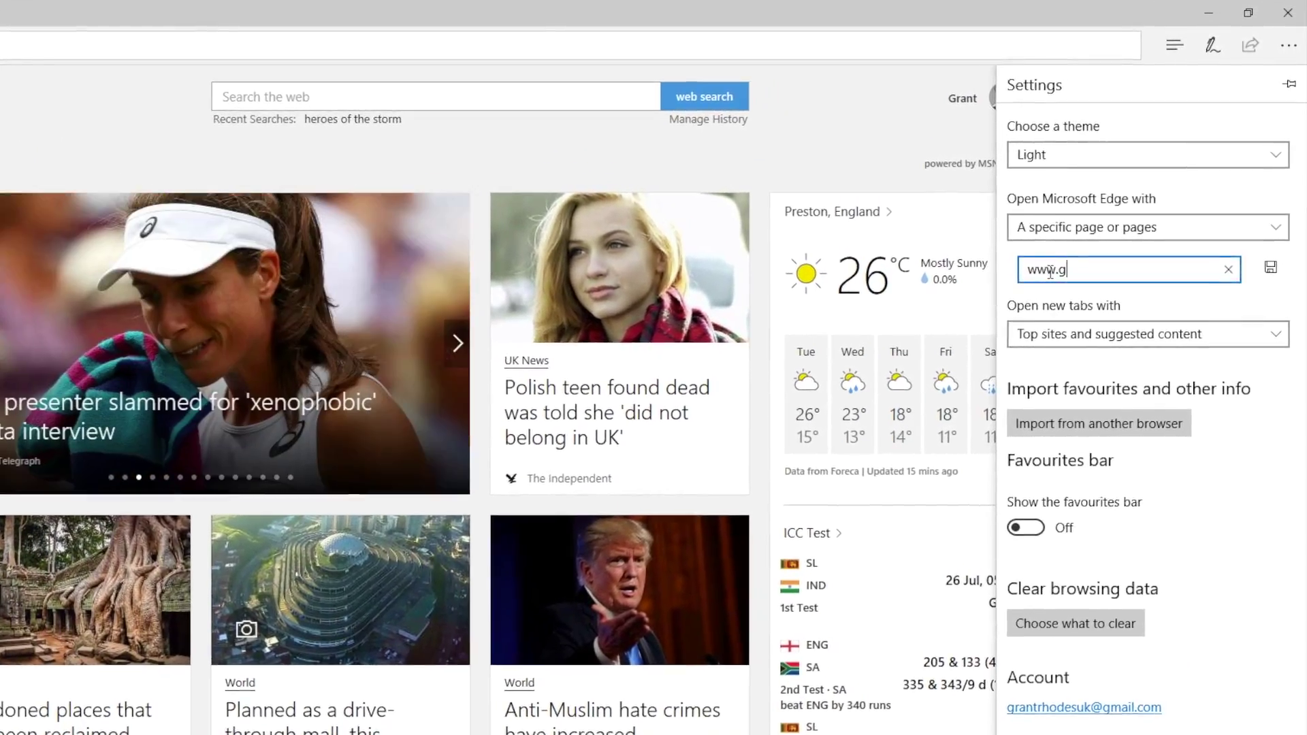
pyautogui.write('oogle')
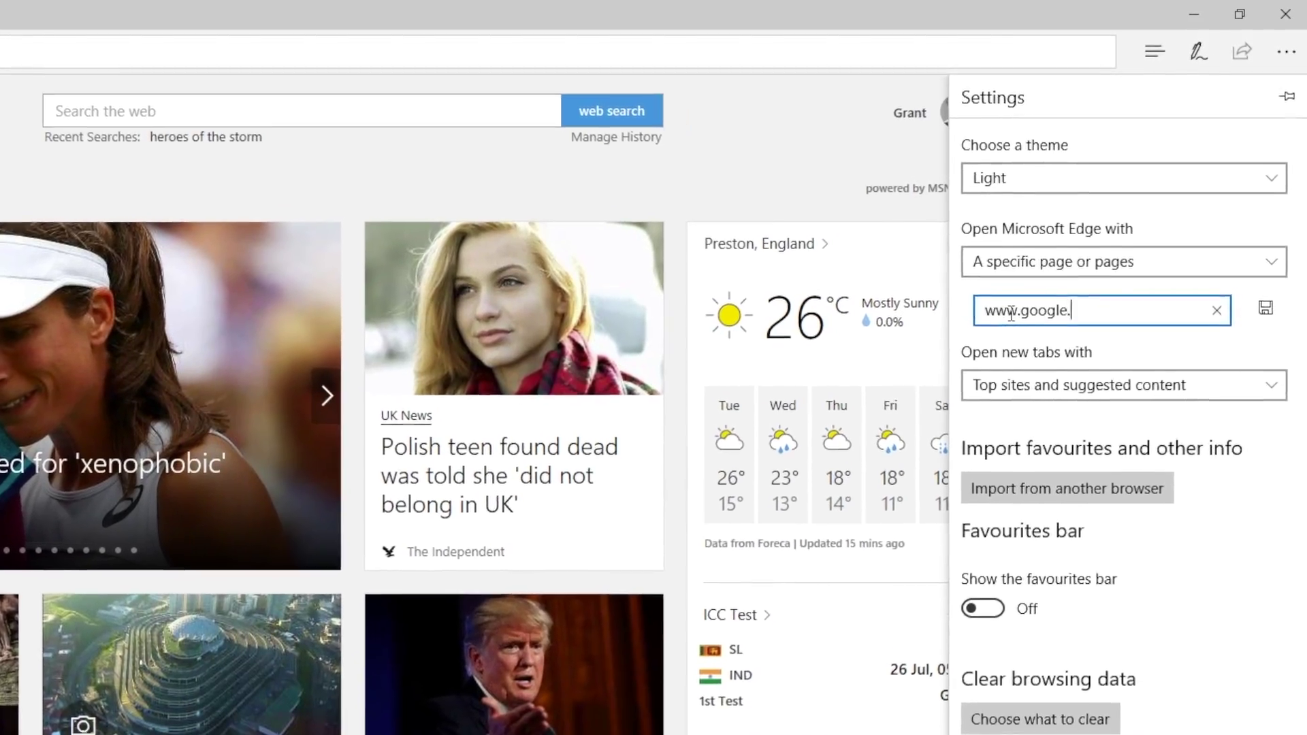
pyautogui.write('.co.uk')
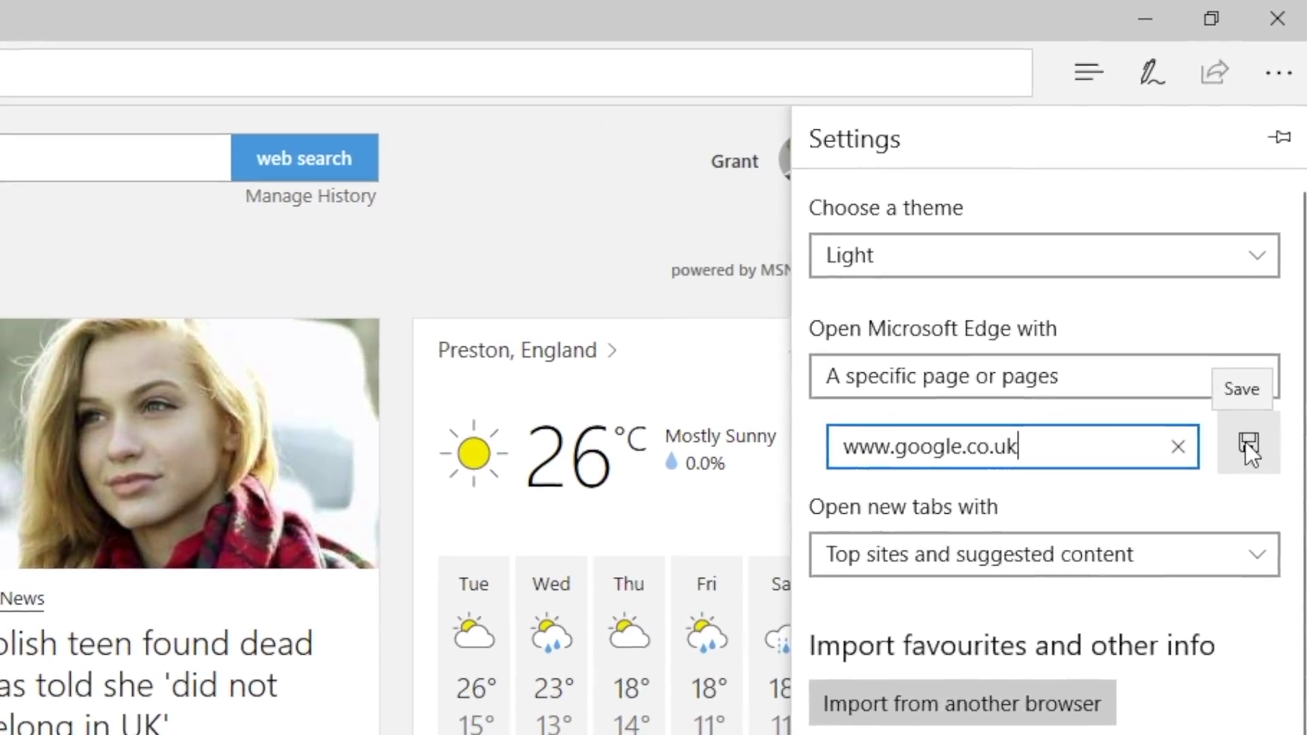
pyautogui.click(1250, 397)
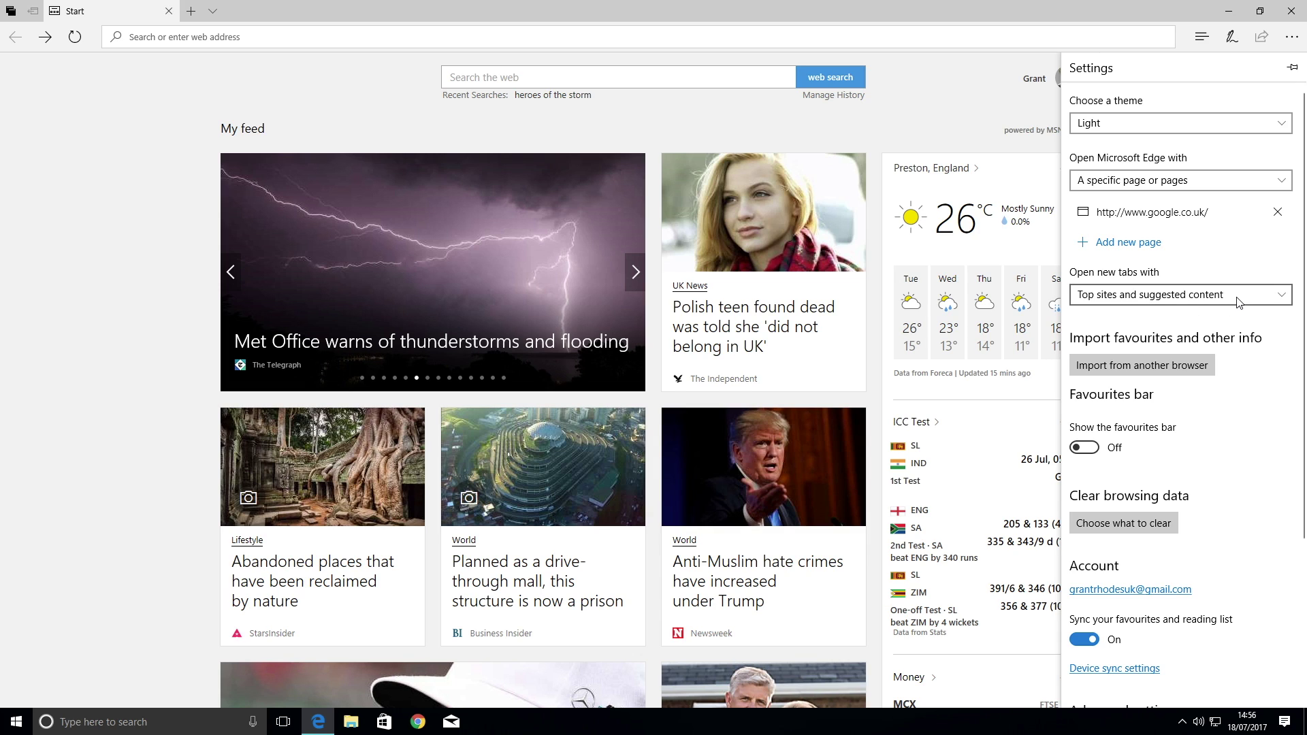
pyautogui.click(1284, 301)
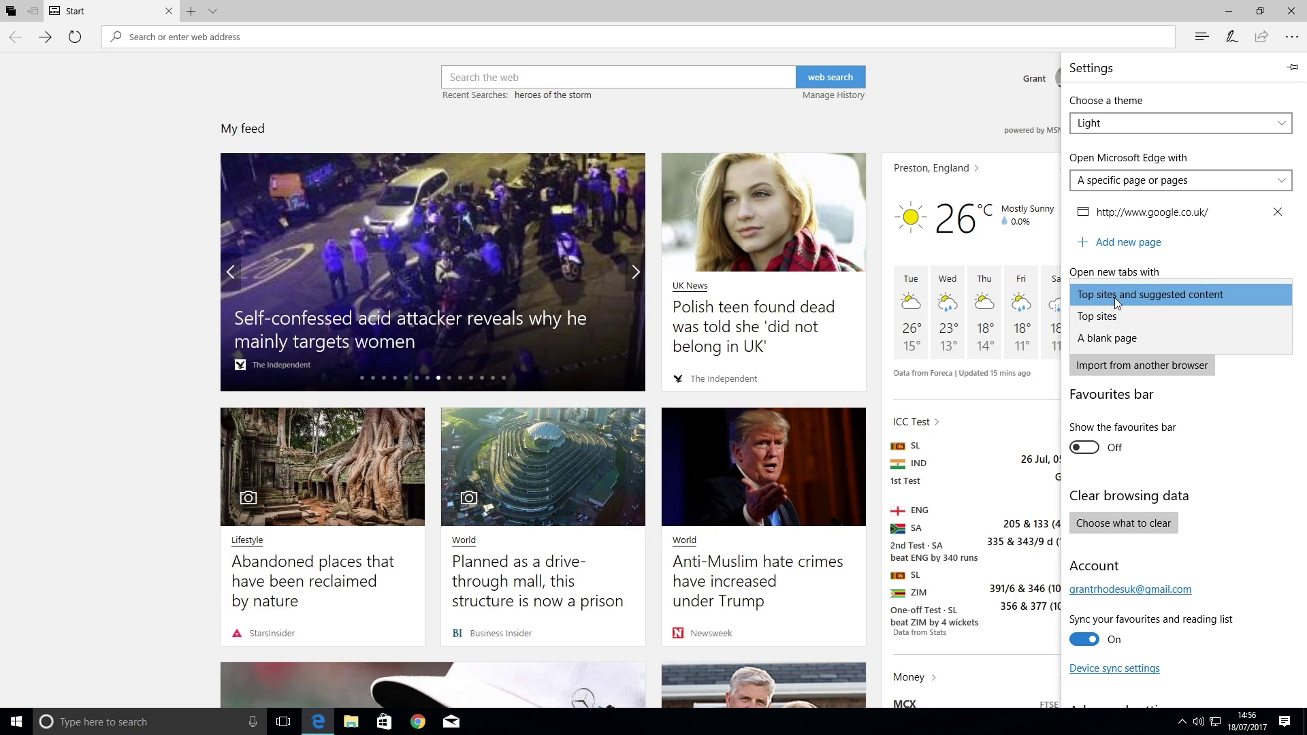
# Set new tabs to open a blank page, then close Settings and the browser.
pyautogui.click(1158, 335)
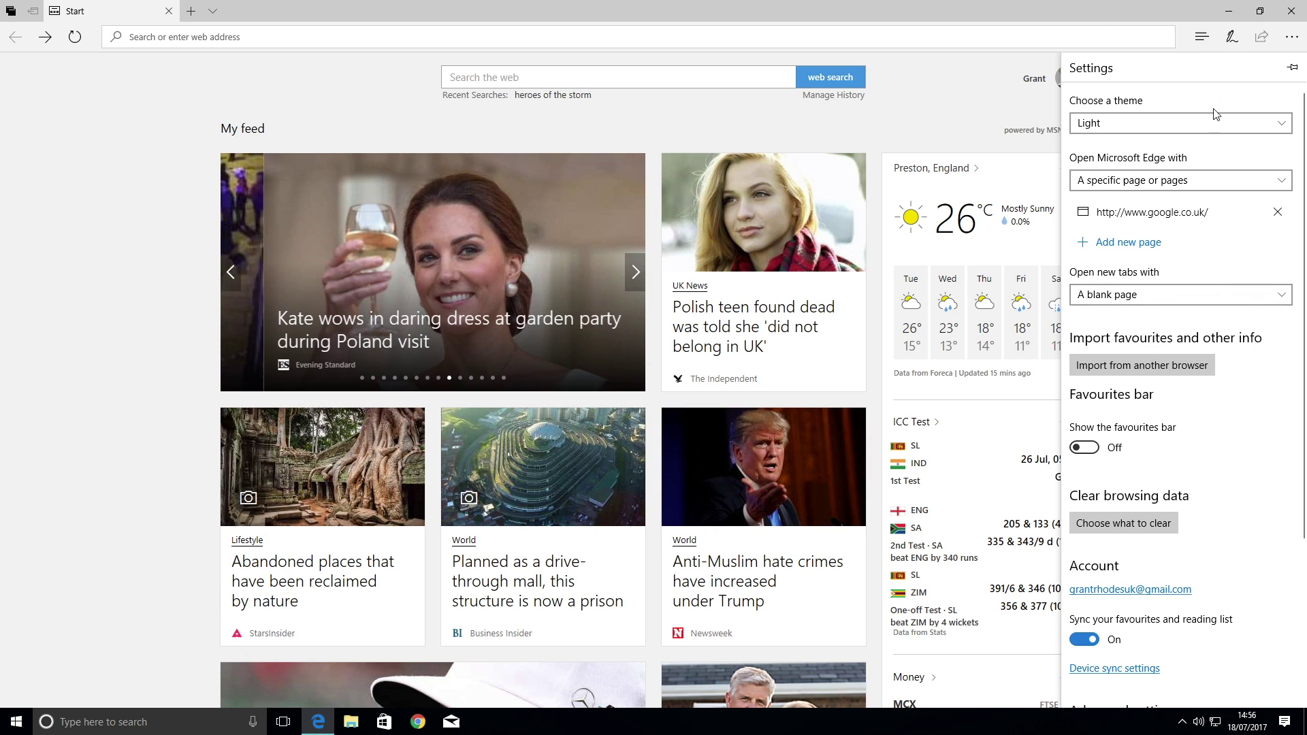
pyautogui.click(1292, 43)
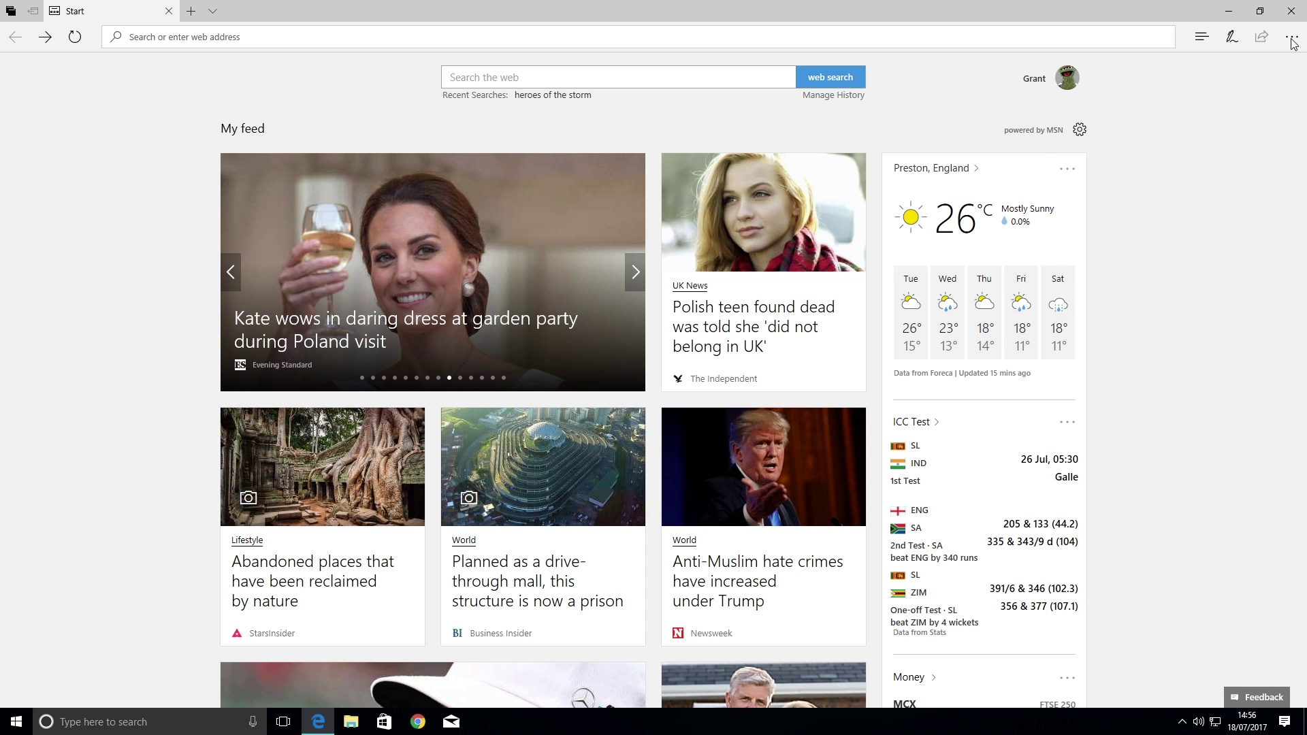
pyautogui.click(1288, 10)
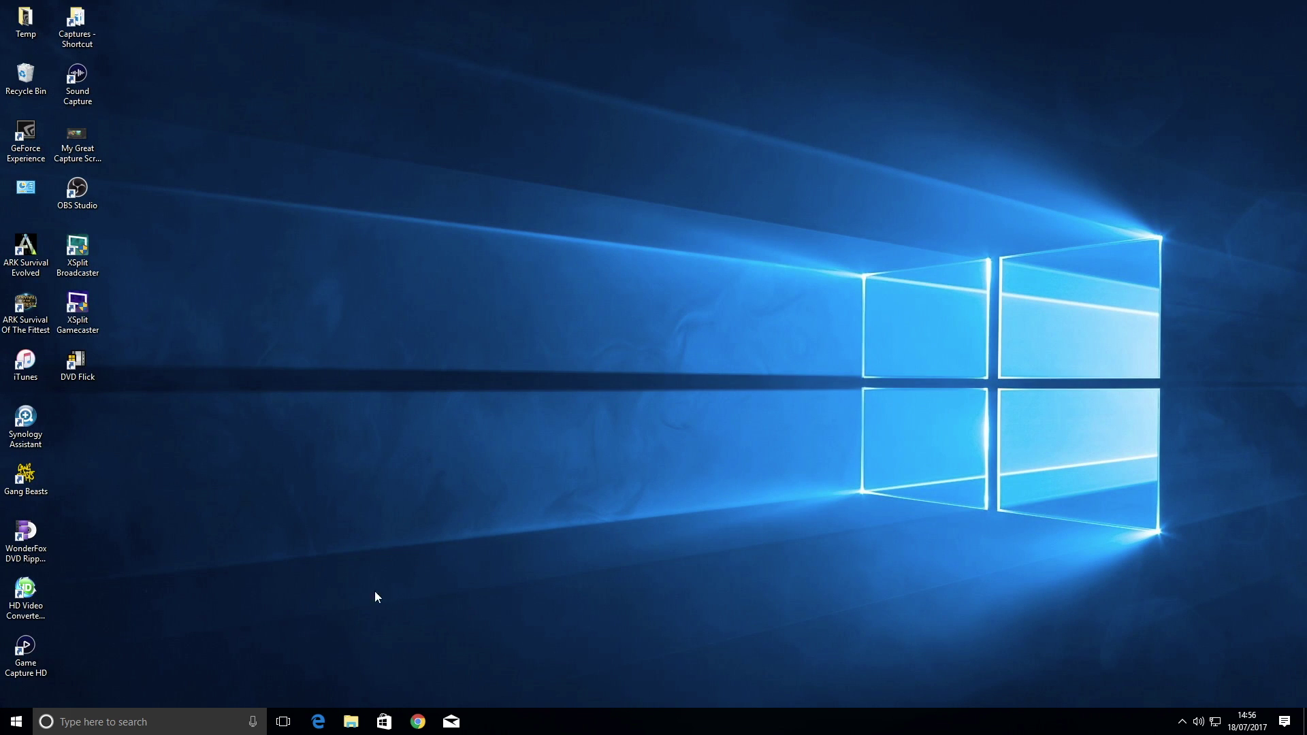
# Relaunch Edge to confirm google.co.uk loads at startup, close it, and show hidden tray icons.
pyautogui.click(318, 720)
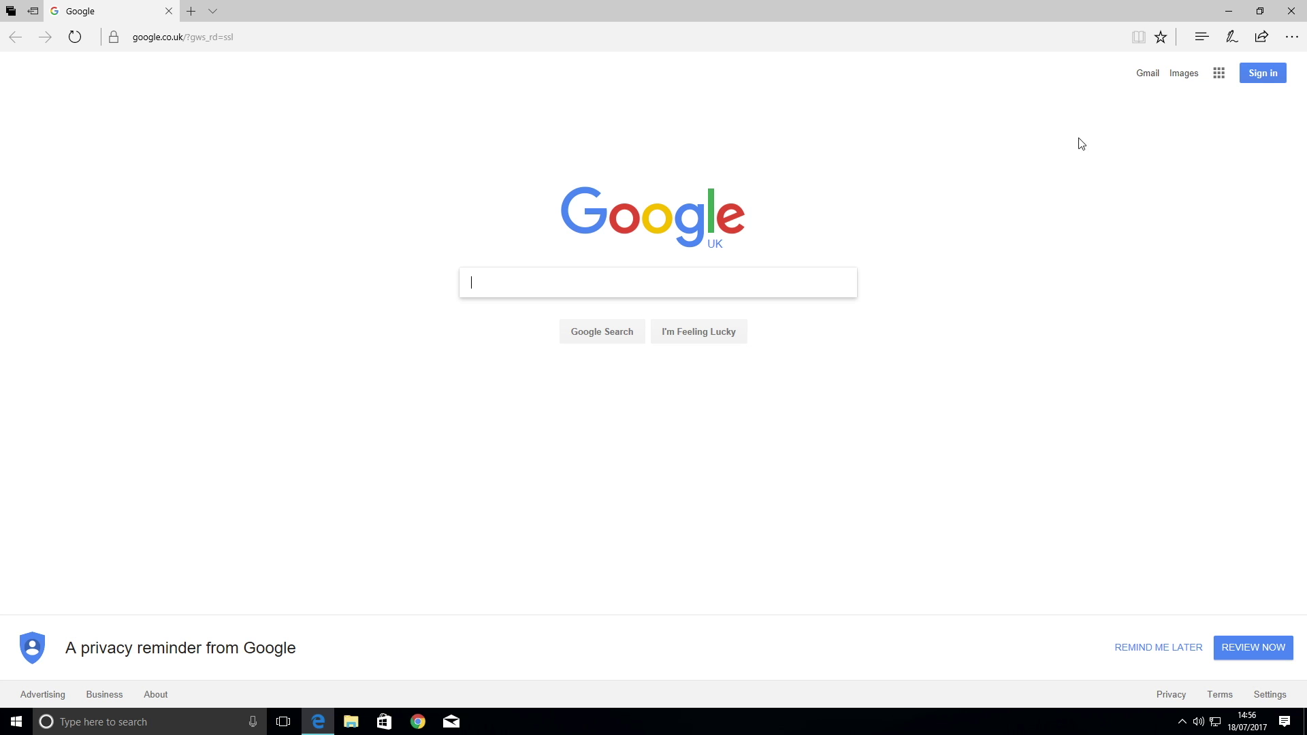
pyautogui.click(1292, 13)
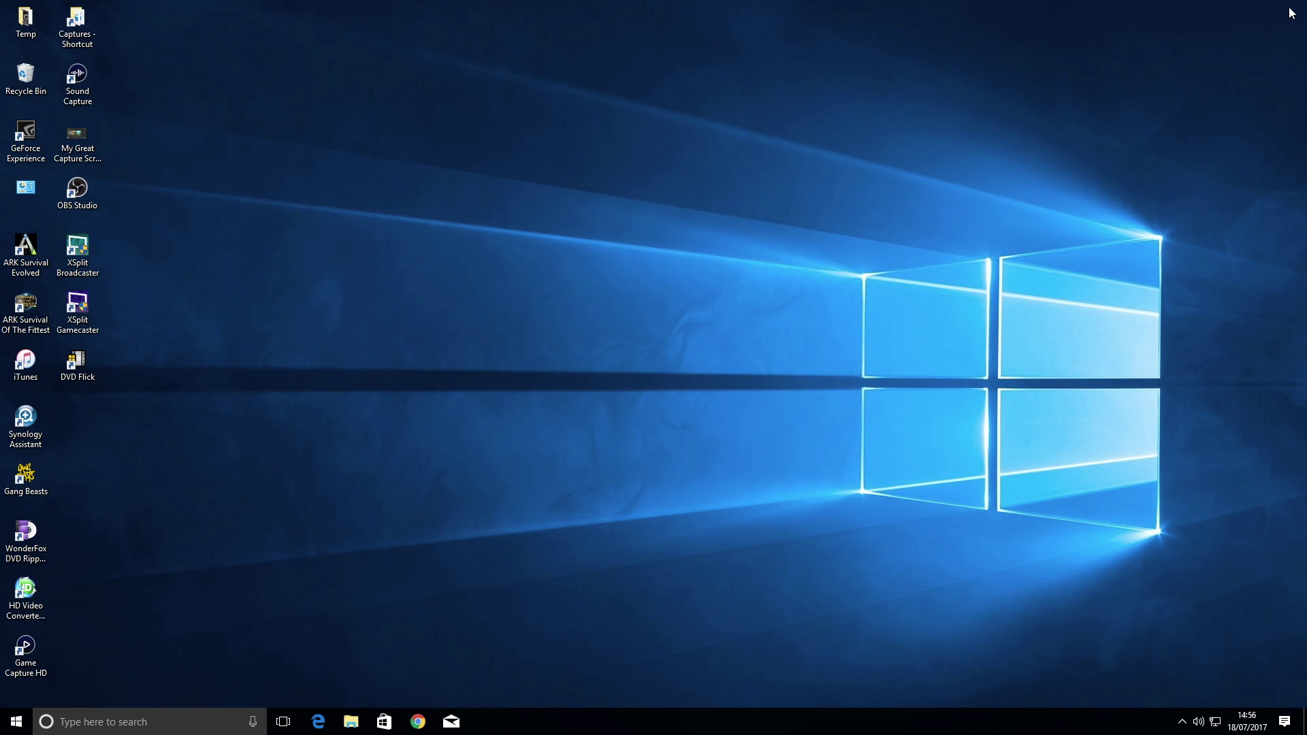
pyautogui.click(1184, 722)
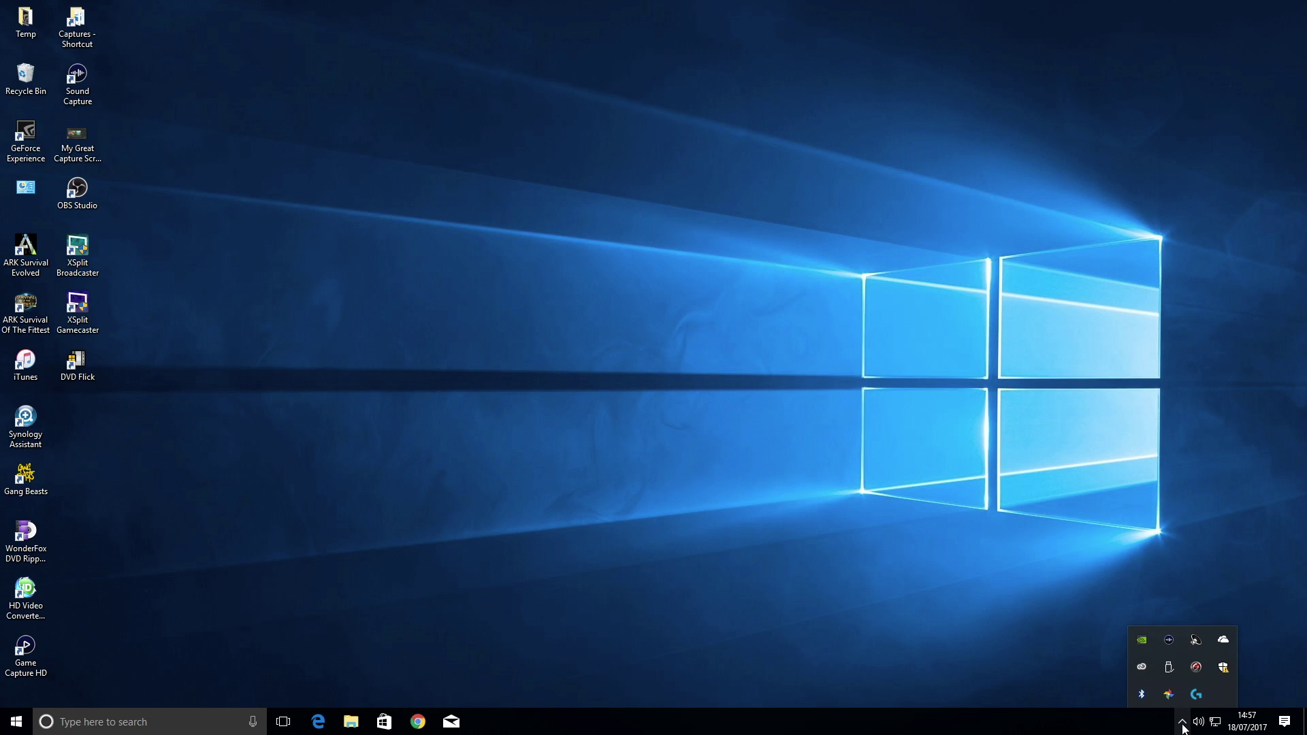